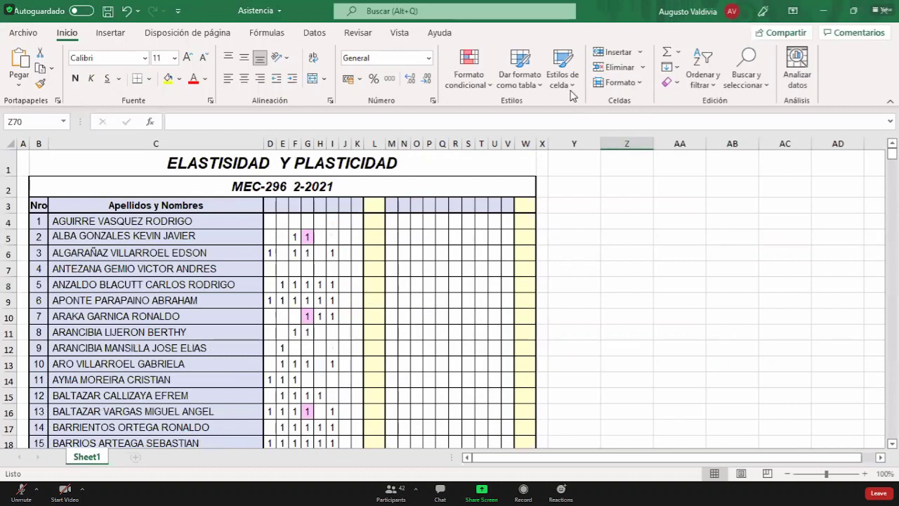
# Enter 1 in J8 and J9 for students 5 and 6, leaving J4 to J7 blank
pyautogui.click(347, 222)
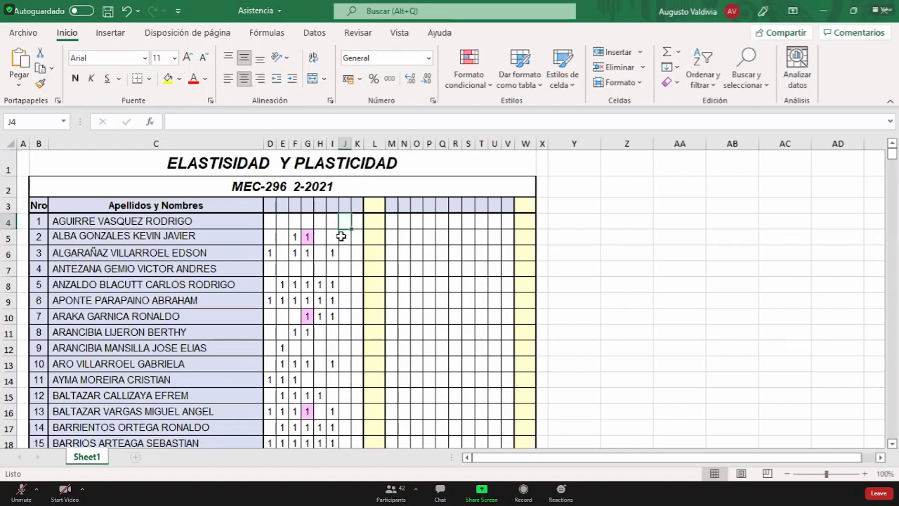
pyautogui.click(339, 239)
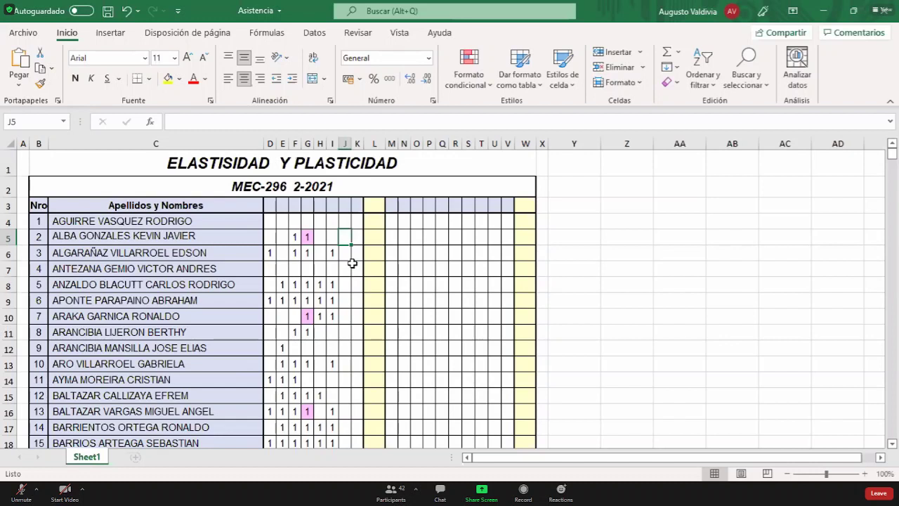
pyautogui.click(346, 253)
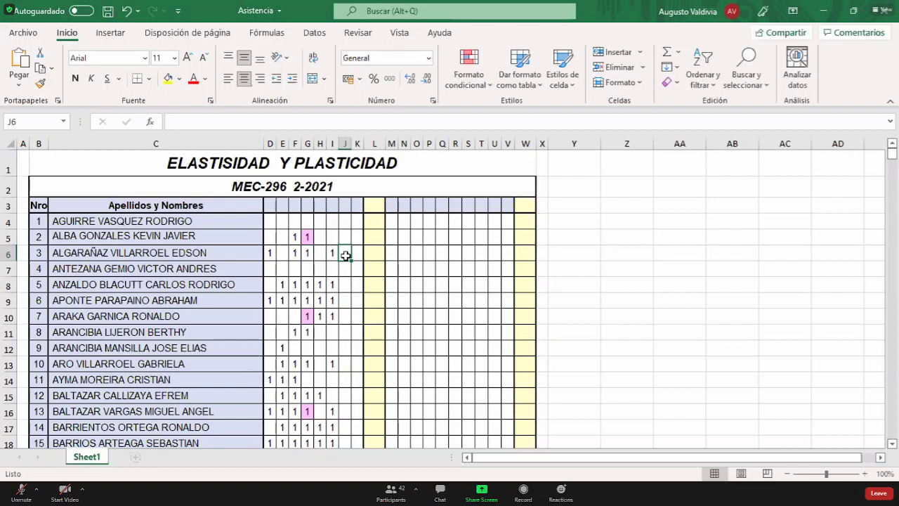
pyautogui.click(345, 271)
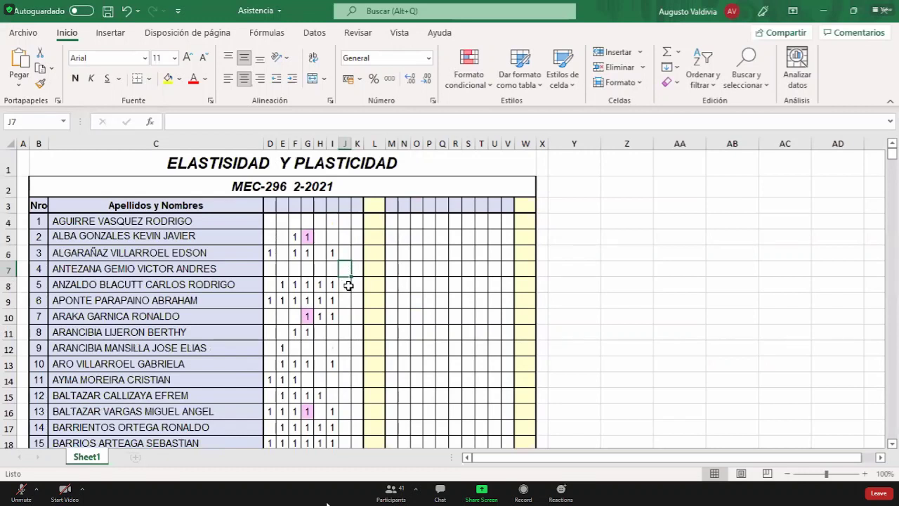
pyautogui.click(349, 286)
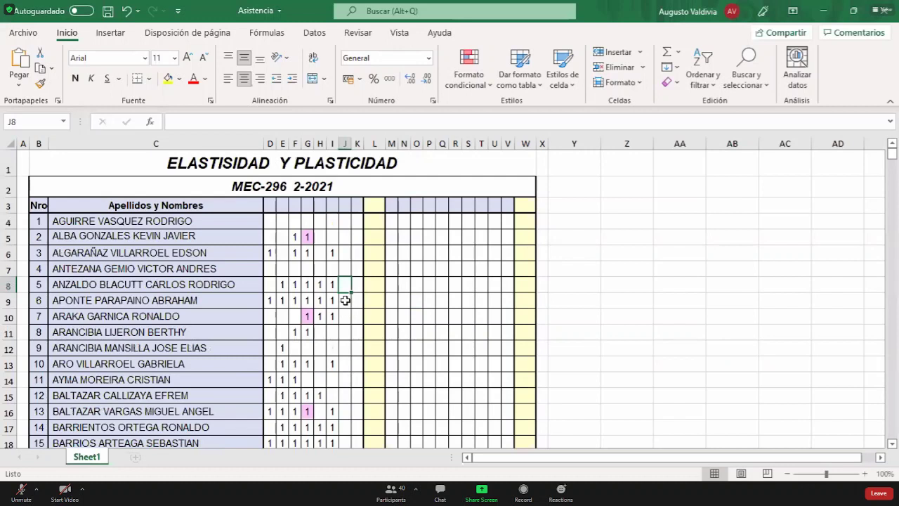
pyautogui.write('1')
pyautogui.press('Return')
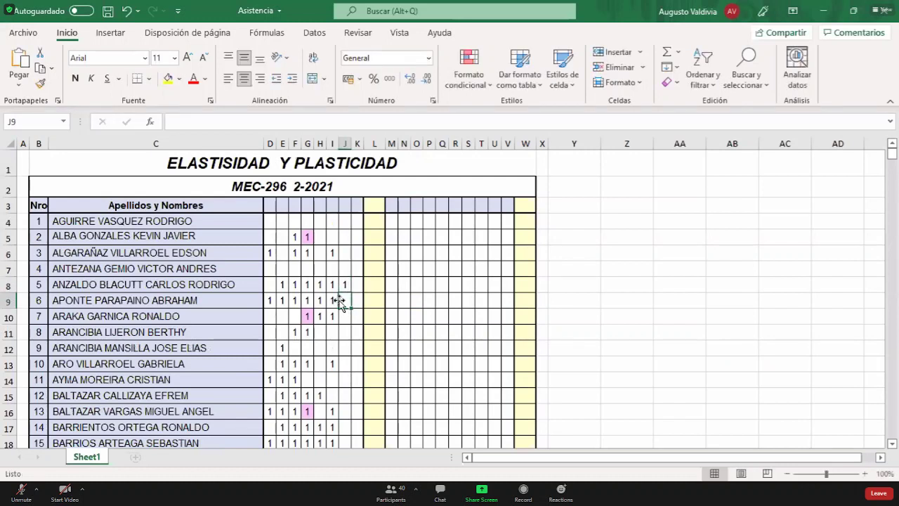
pyautogui.write('1')
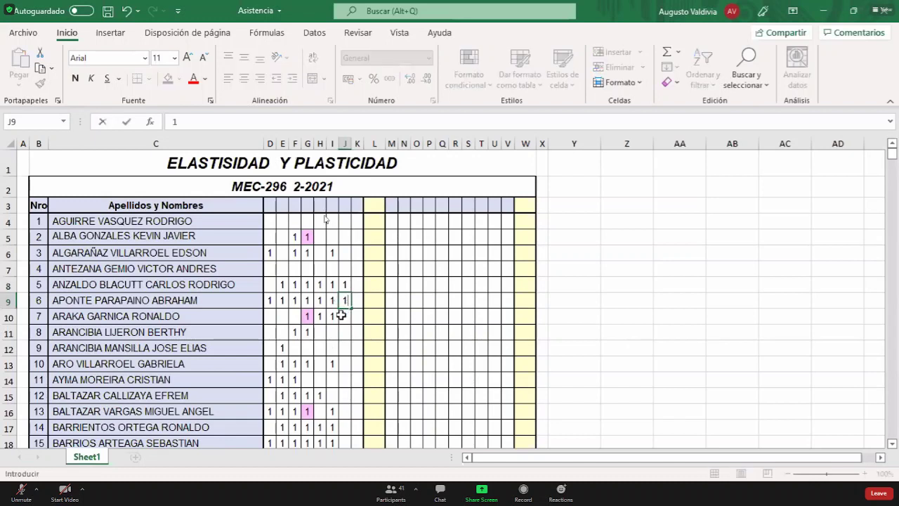
pyautogui.press('Return')
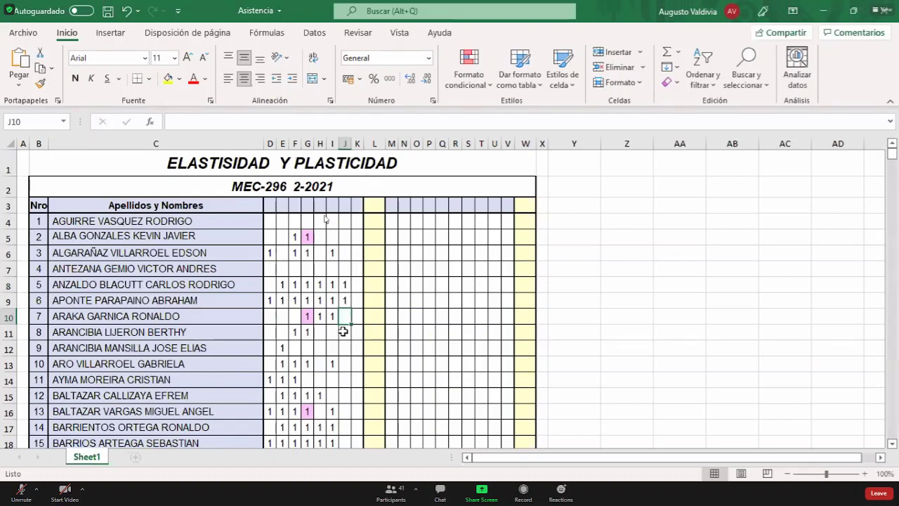
# Enter 1 in J17 and J18 for students 14 and 15, leaving J10 to J16 blank
pyautogui.click(342, 331)
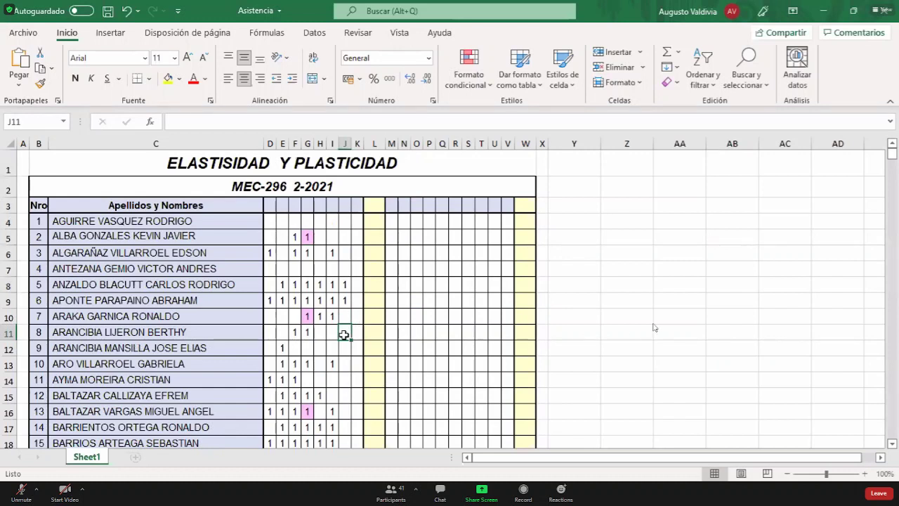
pyautogui.click(343, 343)
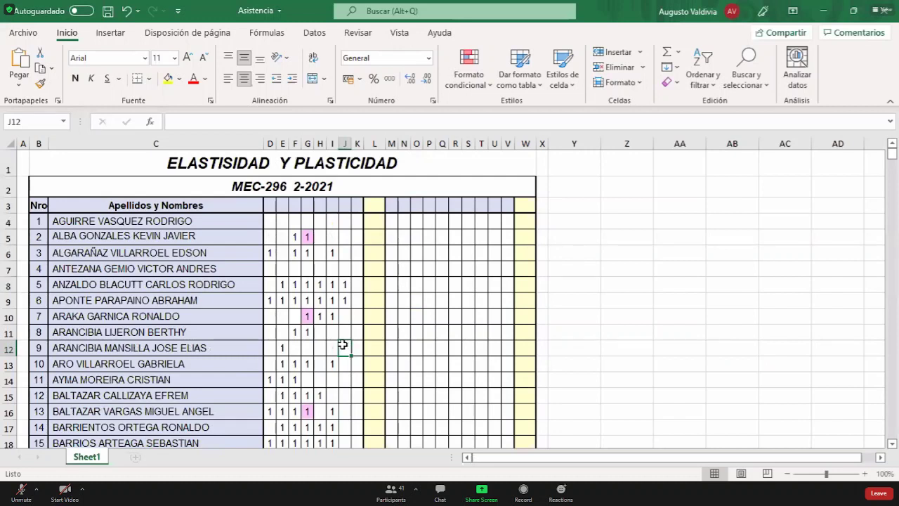
pyautogui.click(346, 360)
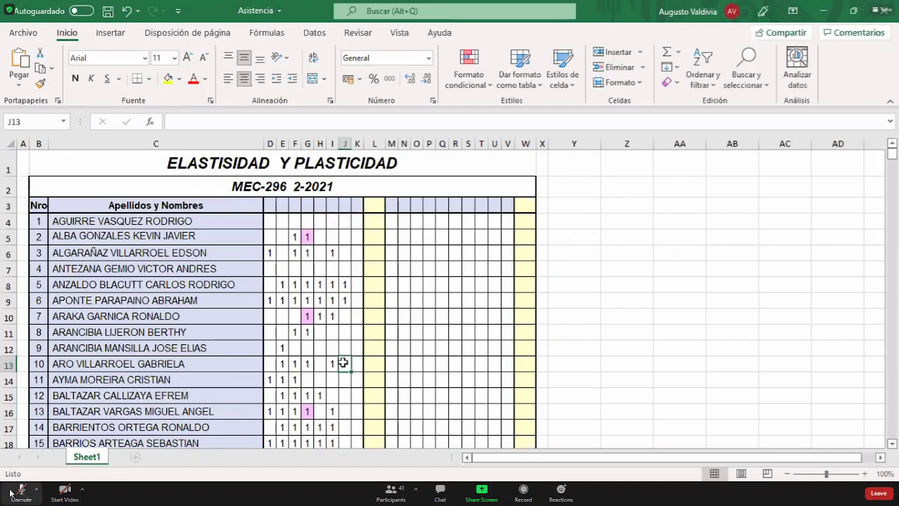
pyautogui.click(343, 379)
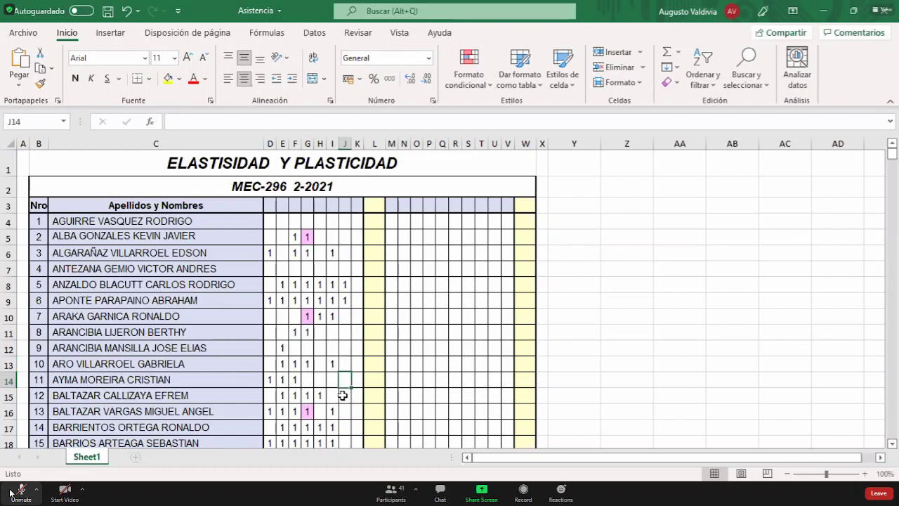
pyautogui.click(342, 395)
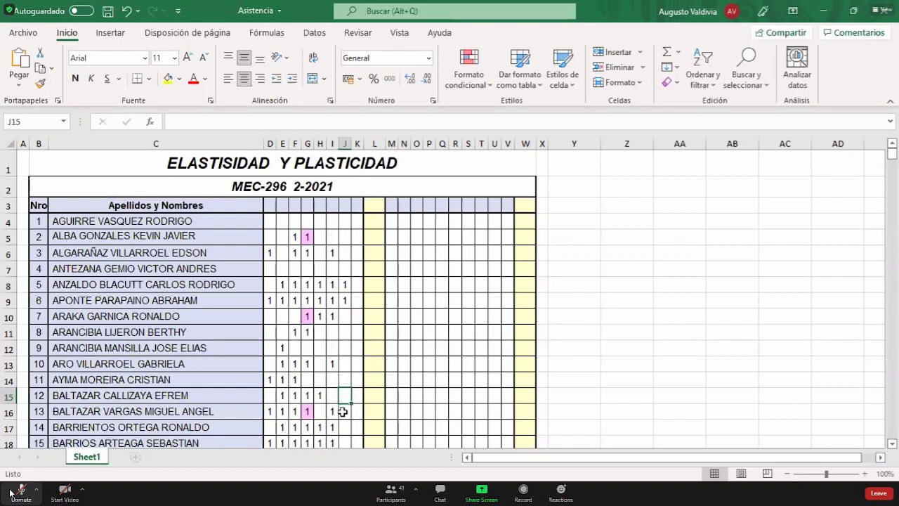
pyautogui.click(342, 412)
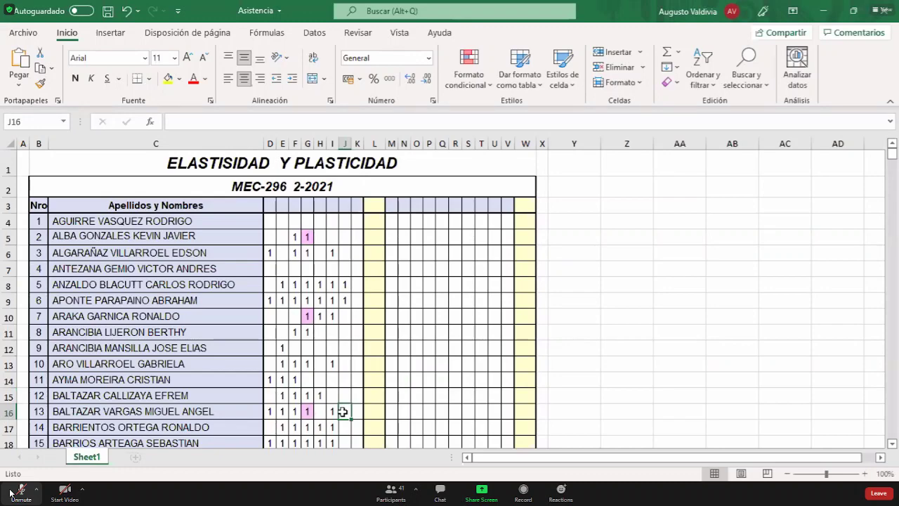
pyautogui.scroll(-3, 342, 412)
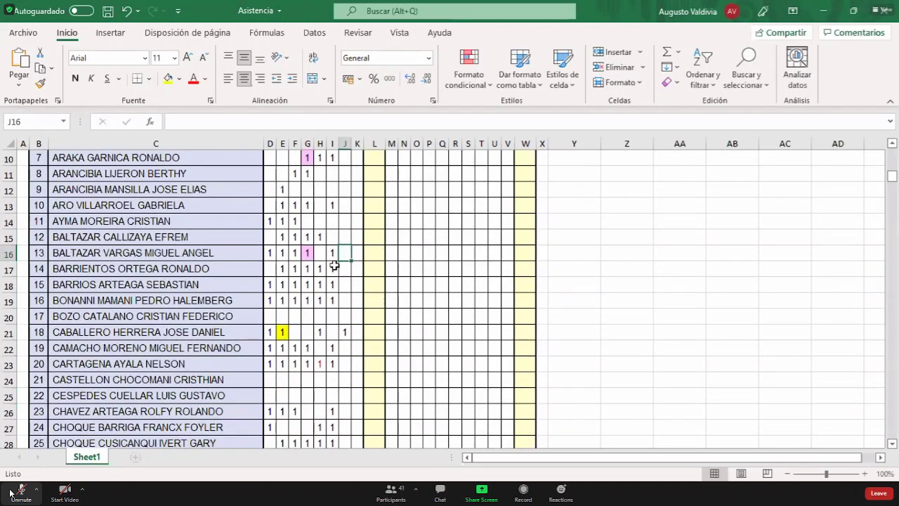
pyautogui.click(345, 270)
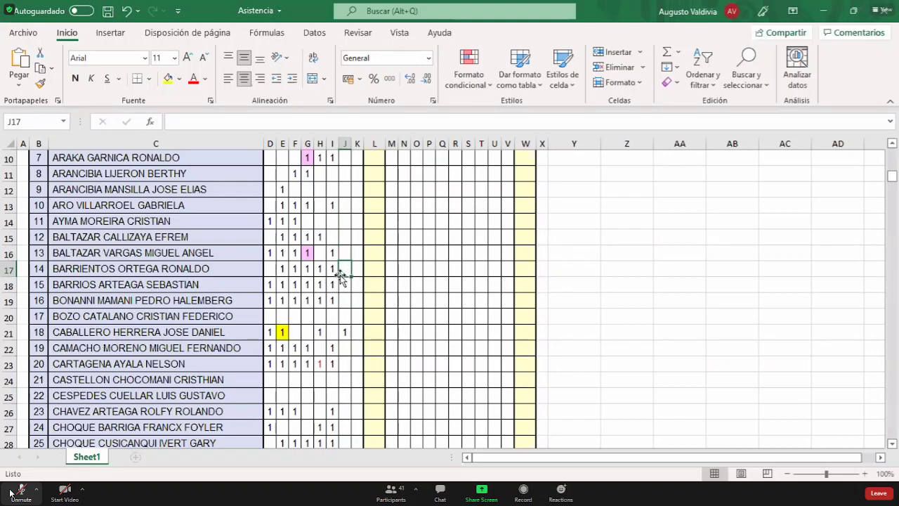
pyautogui.write('1')
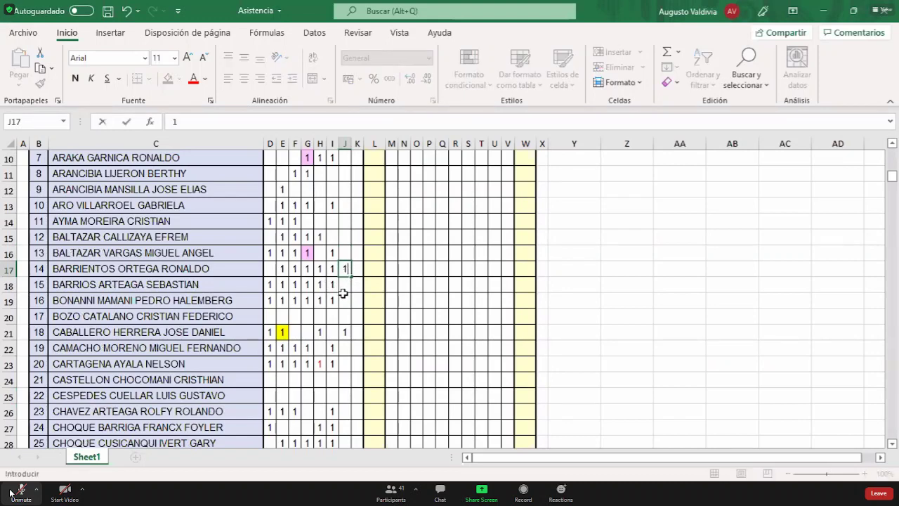
pyautogui.press('Return')
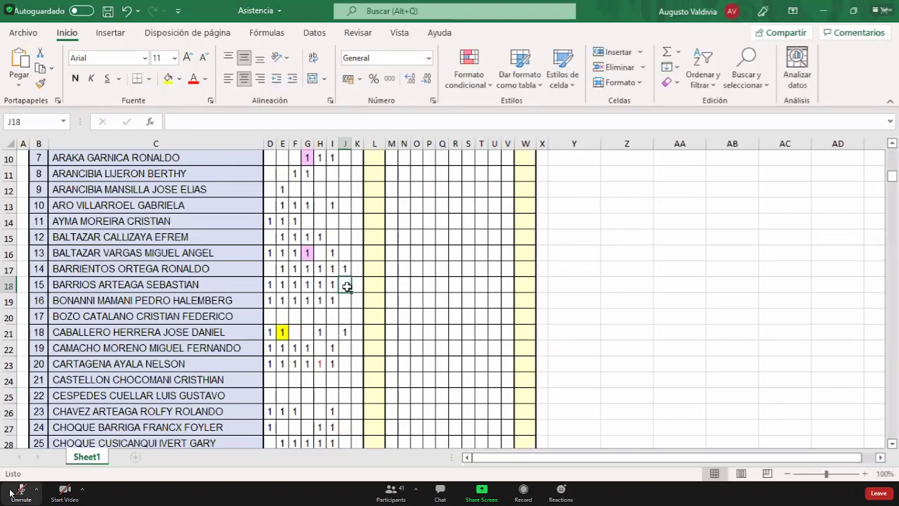
pyautogui.write('1')
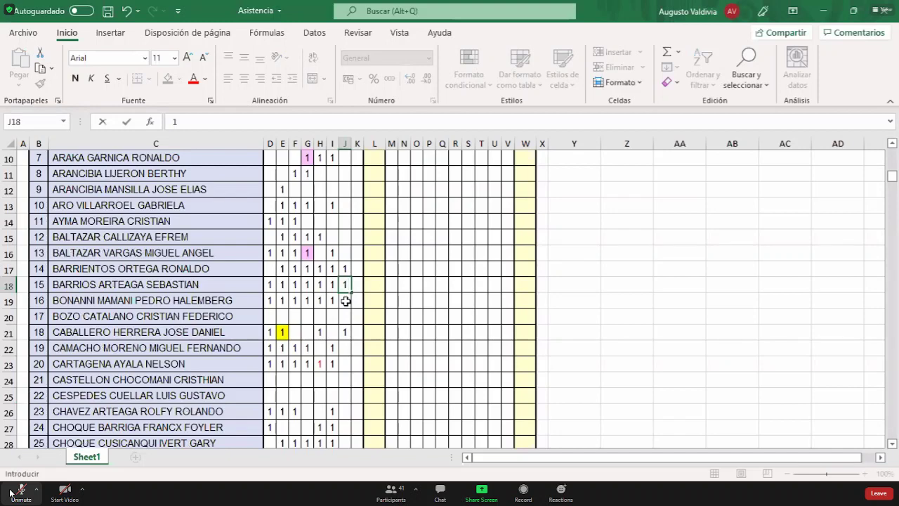
pyautogui.press('Return')
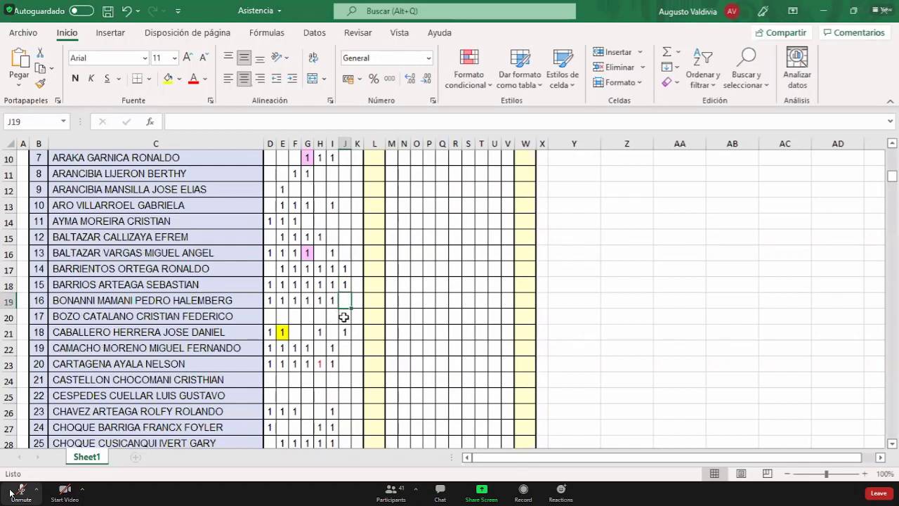
# Leave J19 and J20 blank and colour the attendance mark in J21 for student 18 red
pyautogui.click(345, 316)
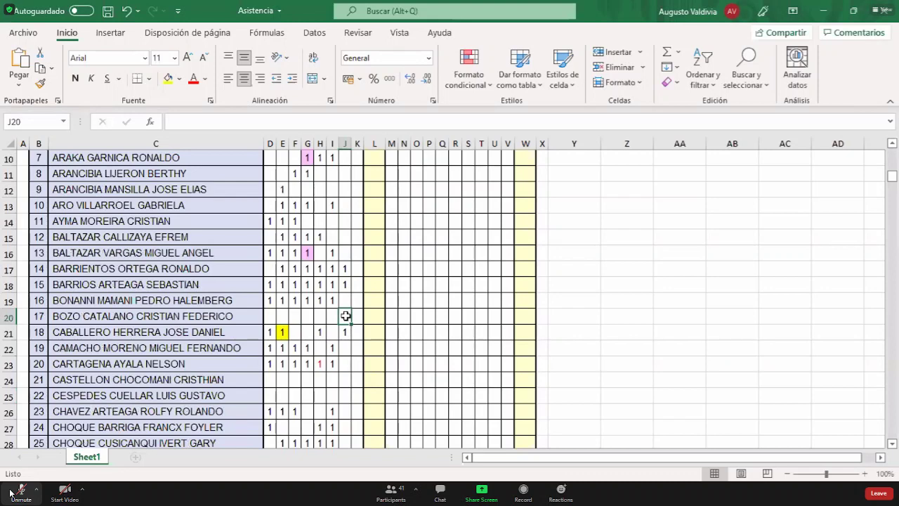
pyautogui.click(345, 332)
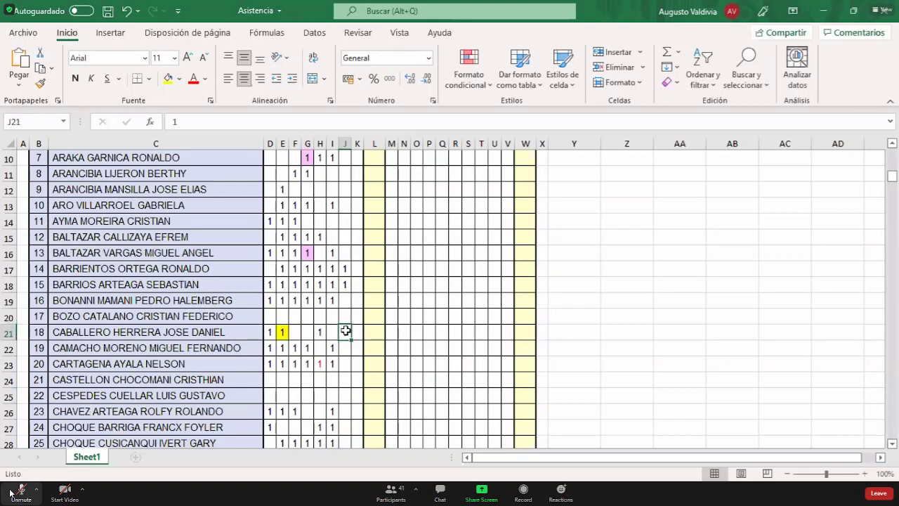
pyautogui.click(194, 78)
# Enter 1 in J23 for student 20, leave J22, J24 and J25 blank, and select J26
pyautogui.click(345, 349)
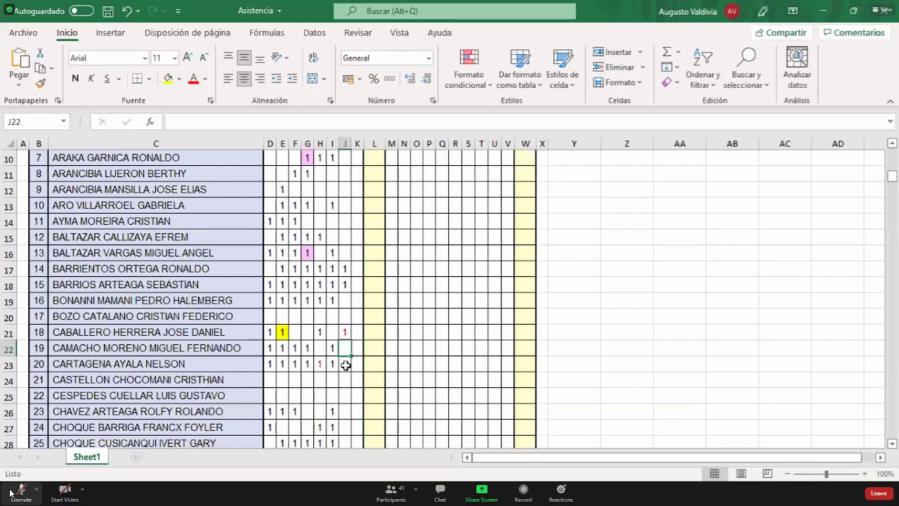
pyautogui.click(346, 364)
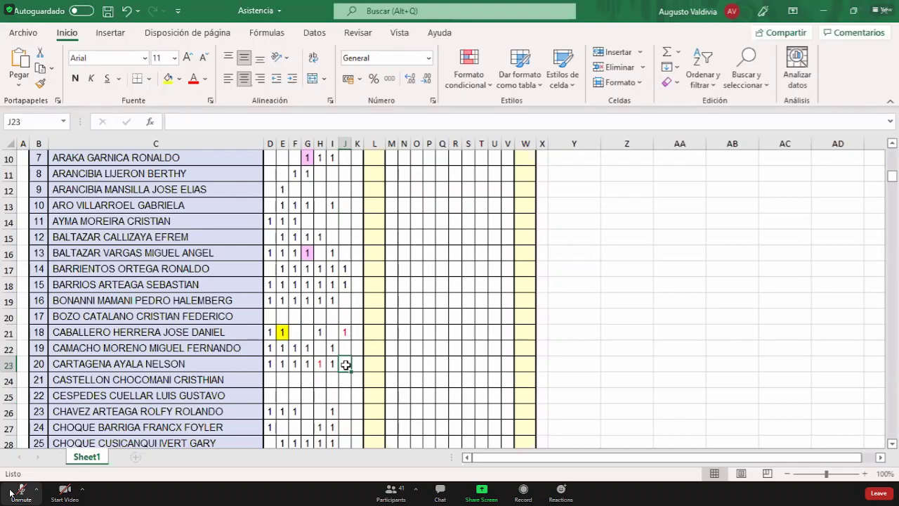
pyautogui.write('1')
pyautogui.click(346, 383)
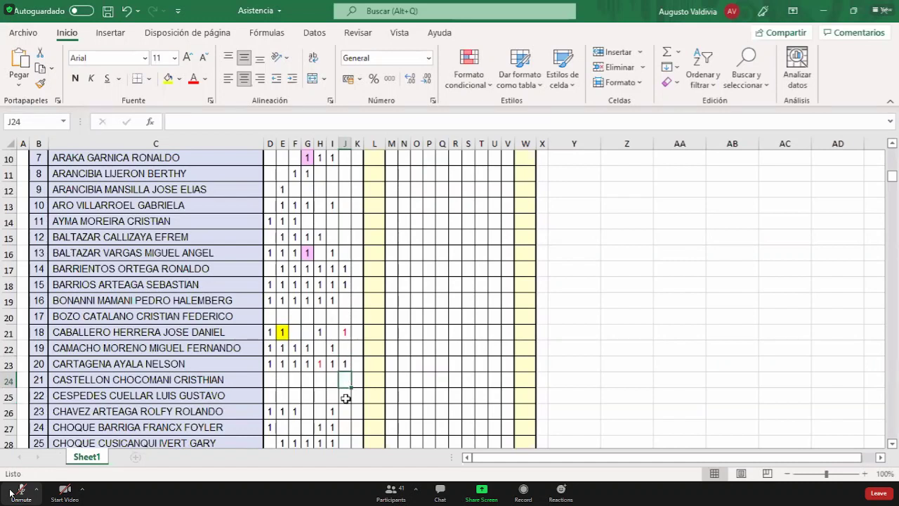
pyautogui.click(345, 398)
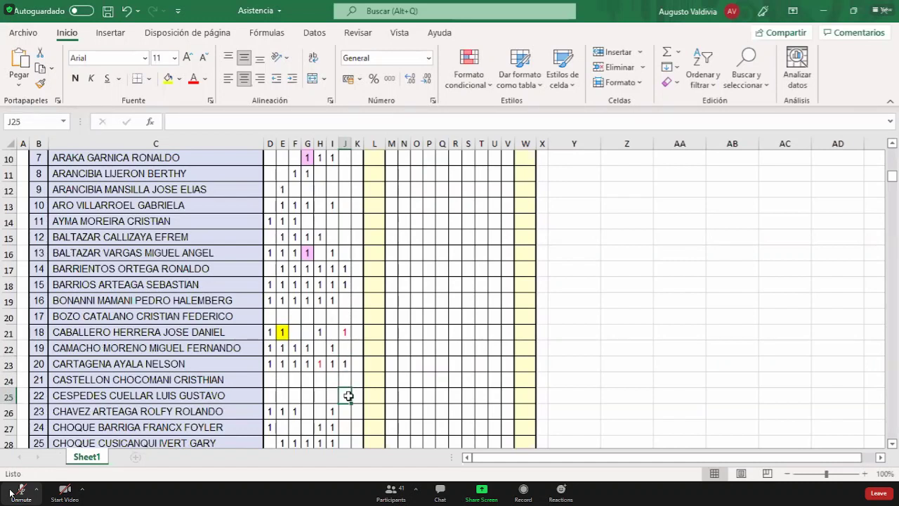
pyautogui.click(345, 411)
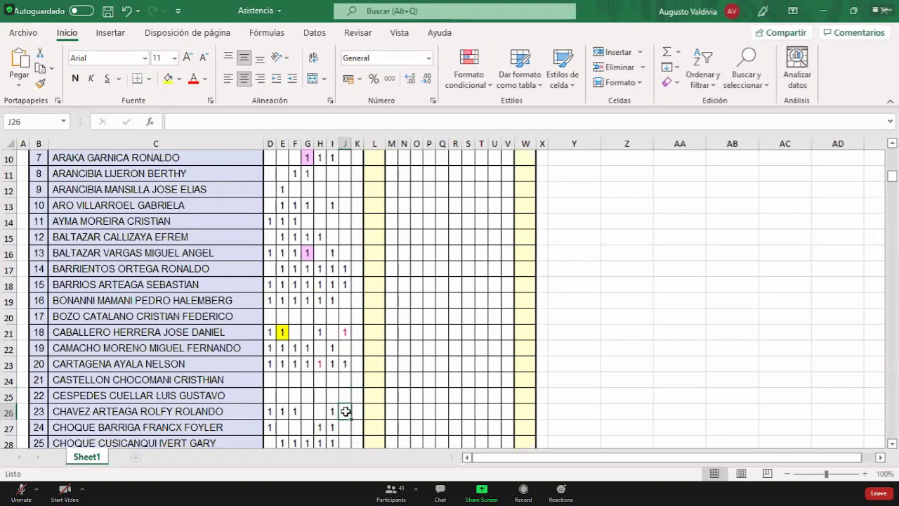